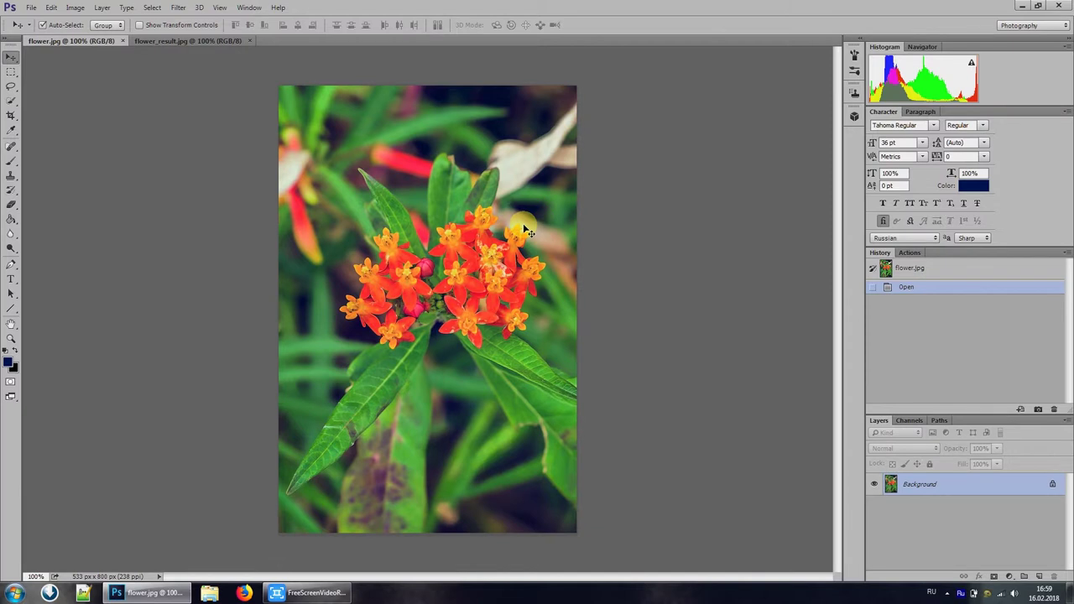
scroll(526, 231, "up", 2)
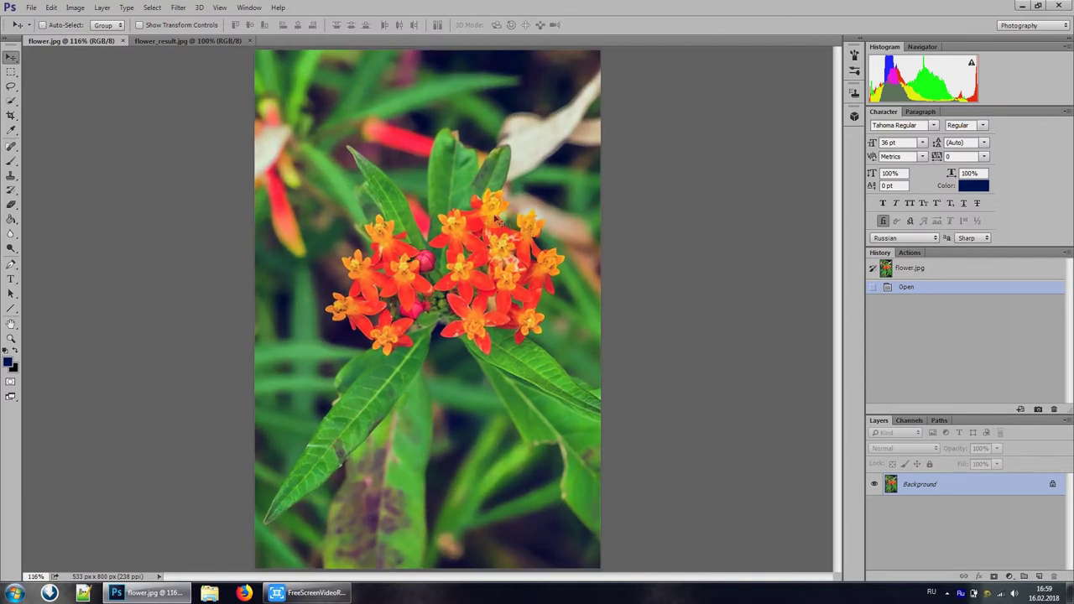
left_click(201, 42)
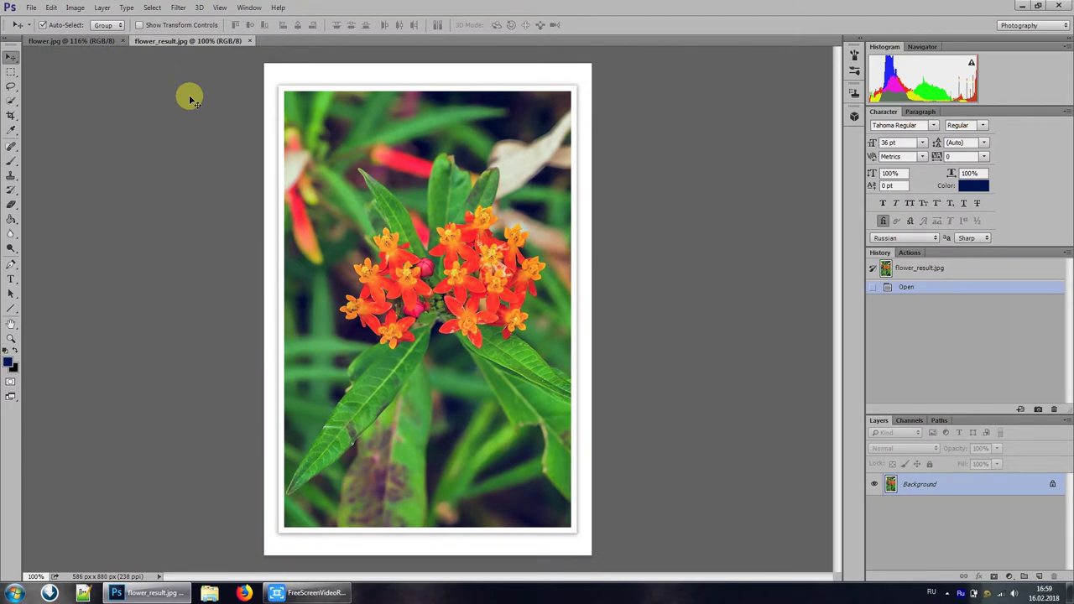
scroll(190, 99, "up", 1)
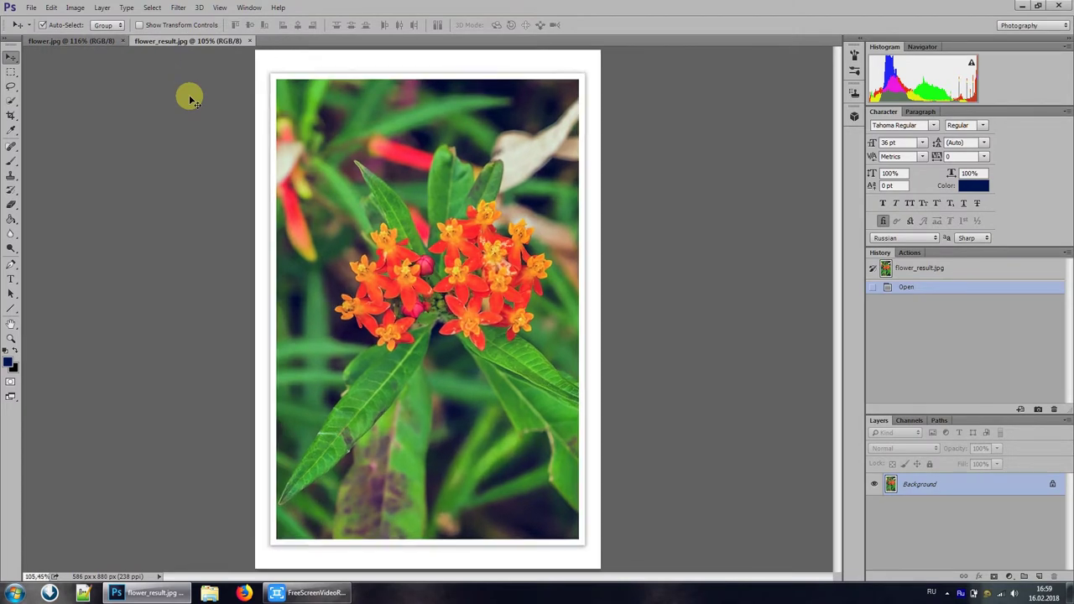
left_click(99, 42)
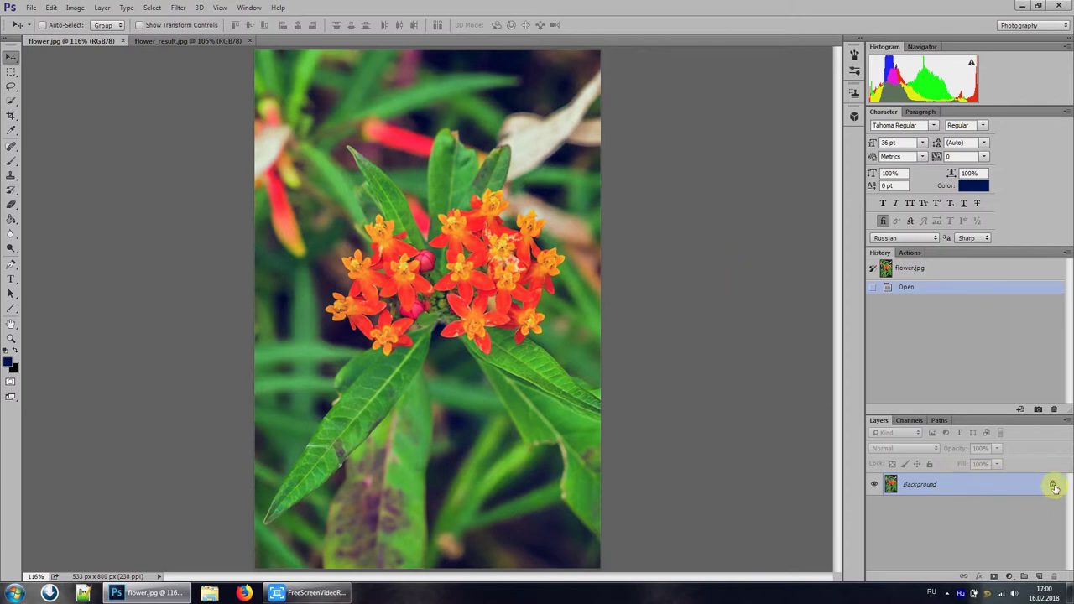
Unlock the Background as Layer 0 and set Canvas Size to 110 percent width and height.
left_click(1054, 488)
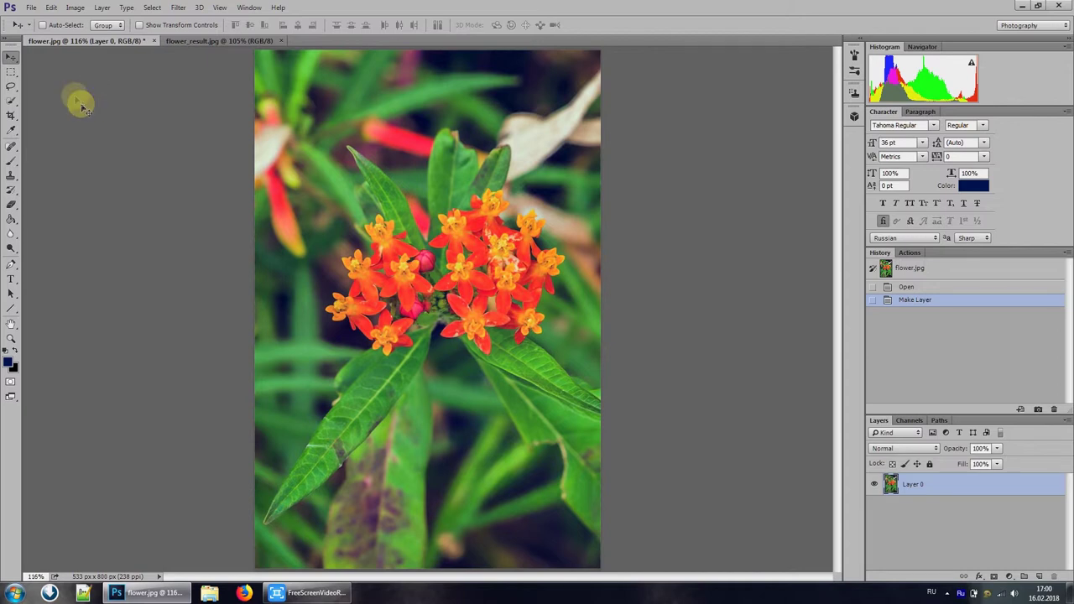
left_click(74, 10)
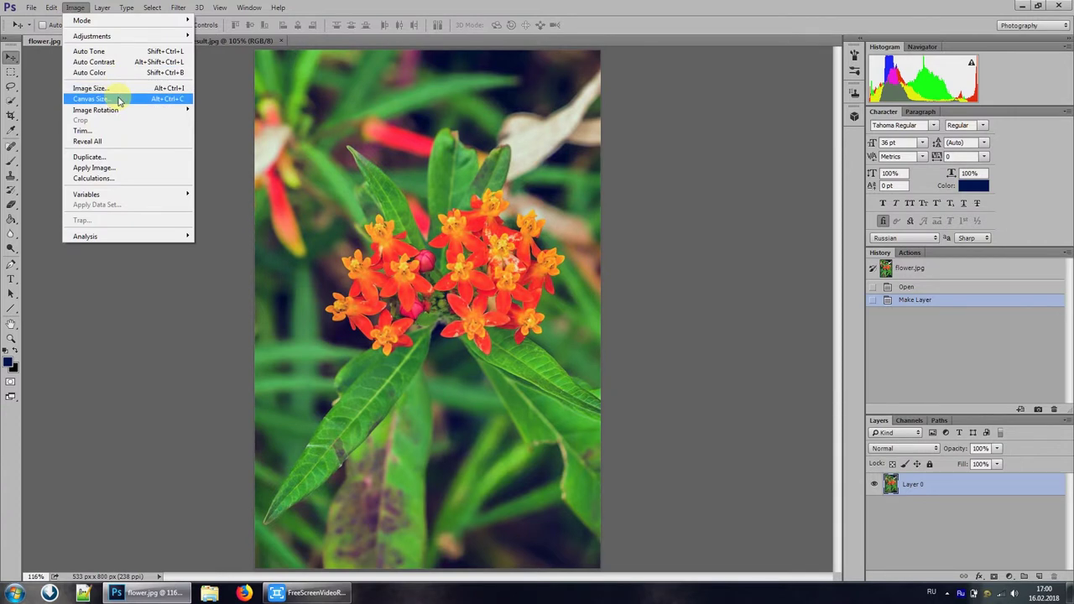
left_click(120, 100)
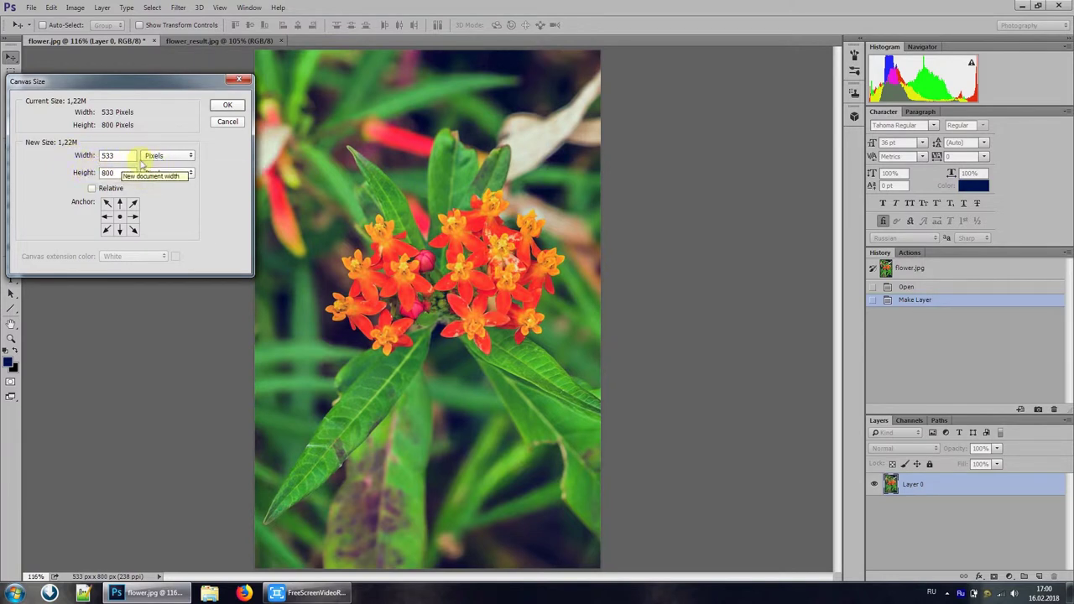
left_click(188, 157)
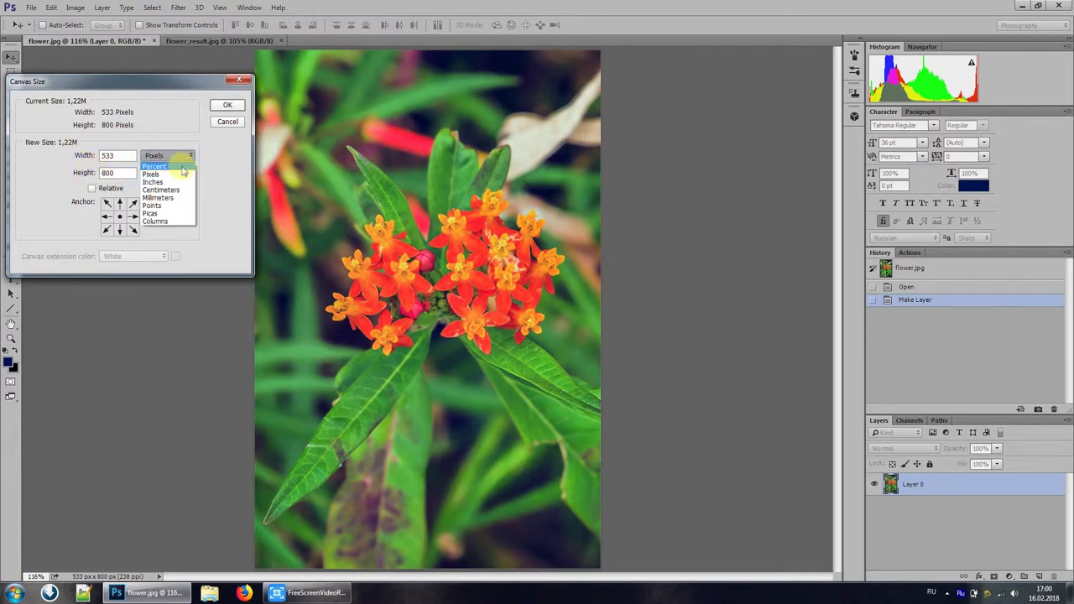
left_click(168, 166)
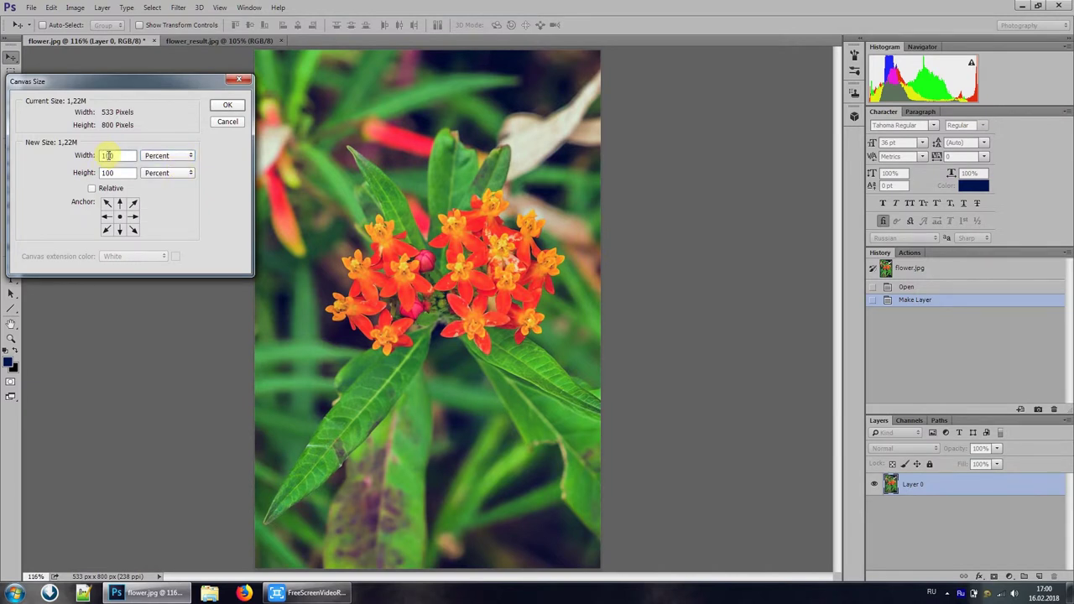
double_click(107, 156)
type("110")
double_click(107, 172)
type("110")
Apply the 110% canvas, fit it on screen, and add a new layer beneath Layer 0.
left_click(227, 108)
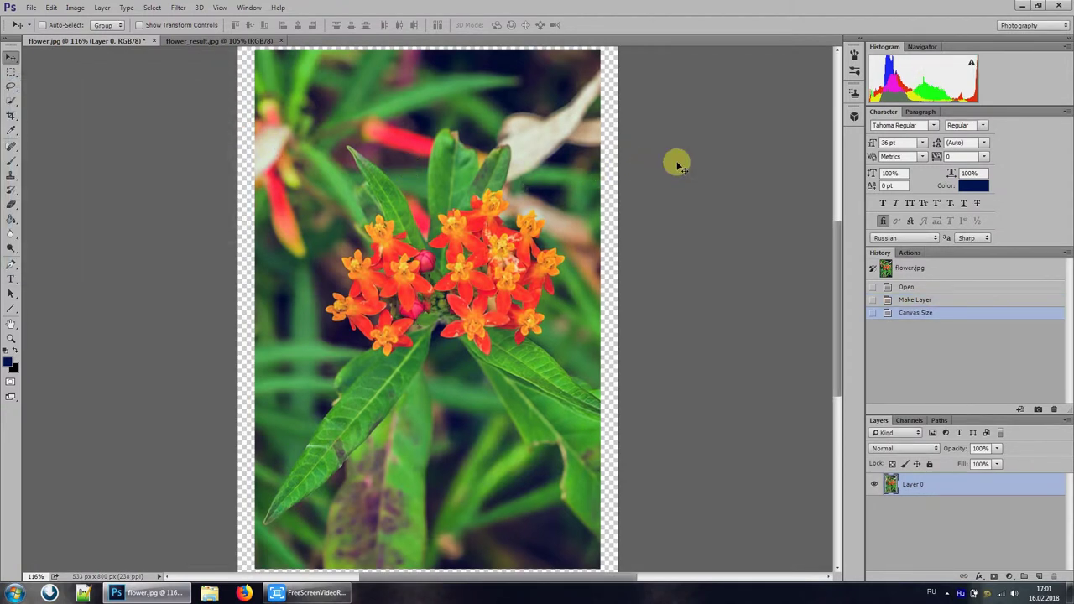
key("ctrl+0")
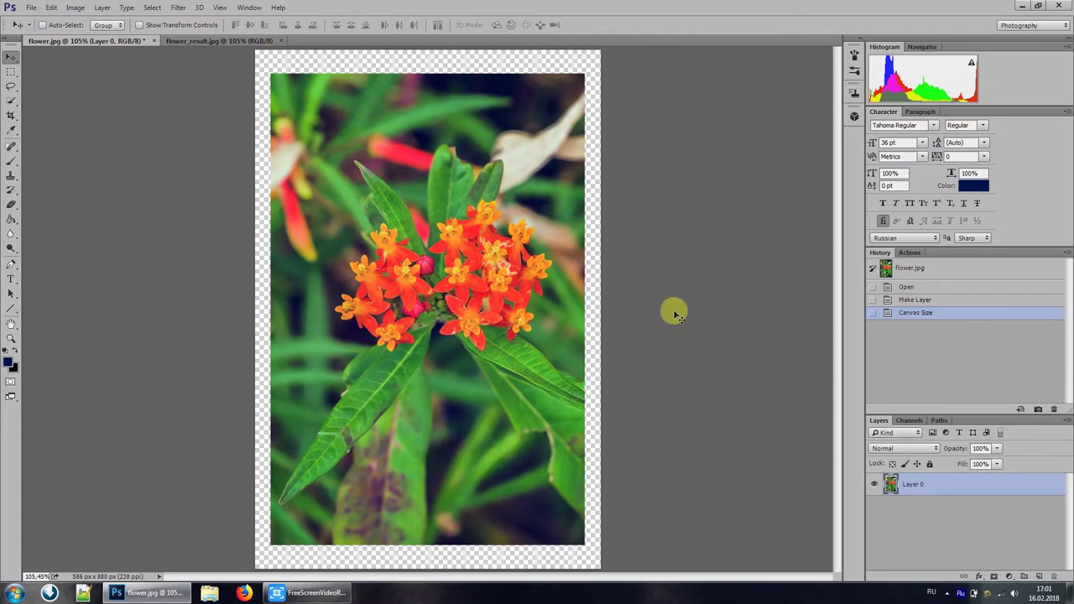
left_click(1038, 577)
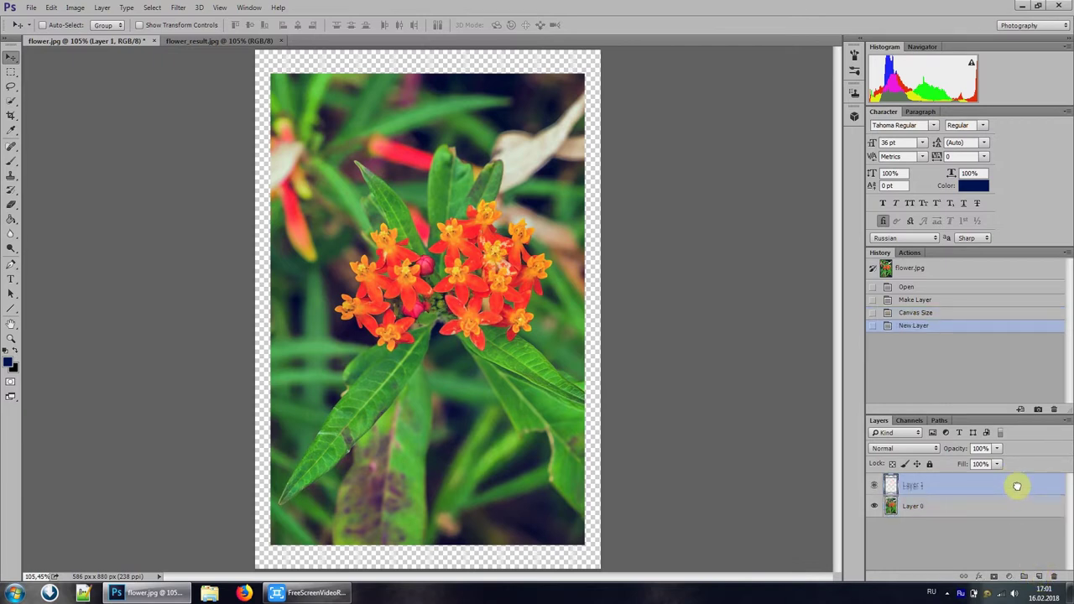
left_click_drag(1018, 487, 1017, 511)
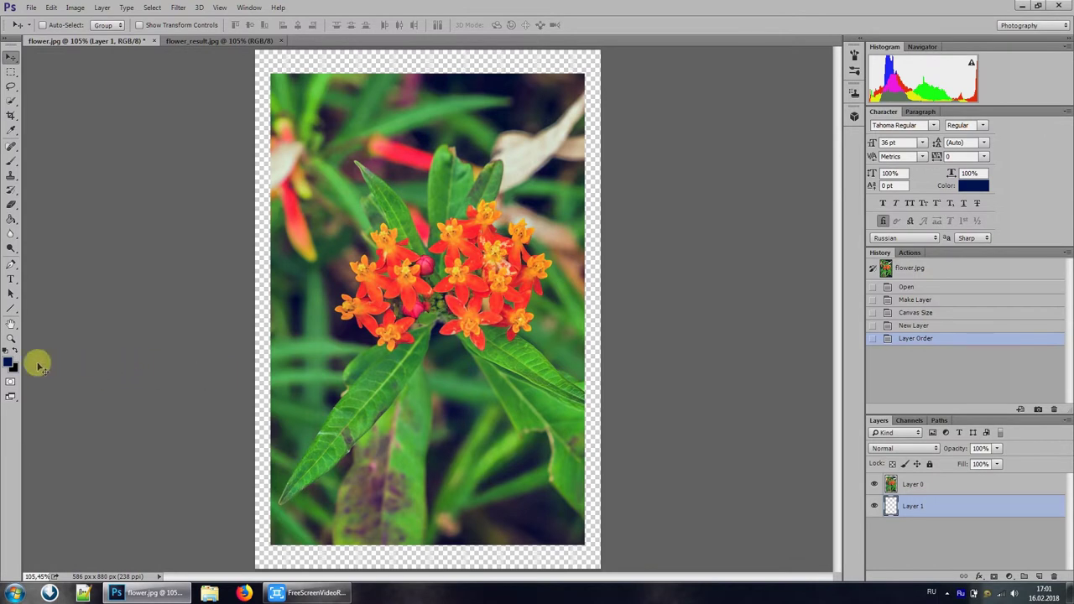
Fill the new layer's border with white using the Paint Bucket, then select Layer 0.
left_click(9, 362)
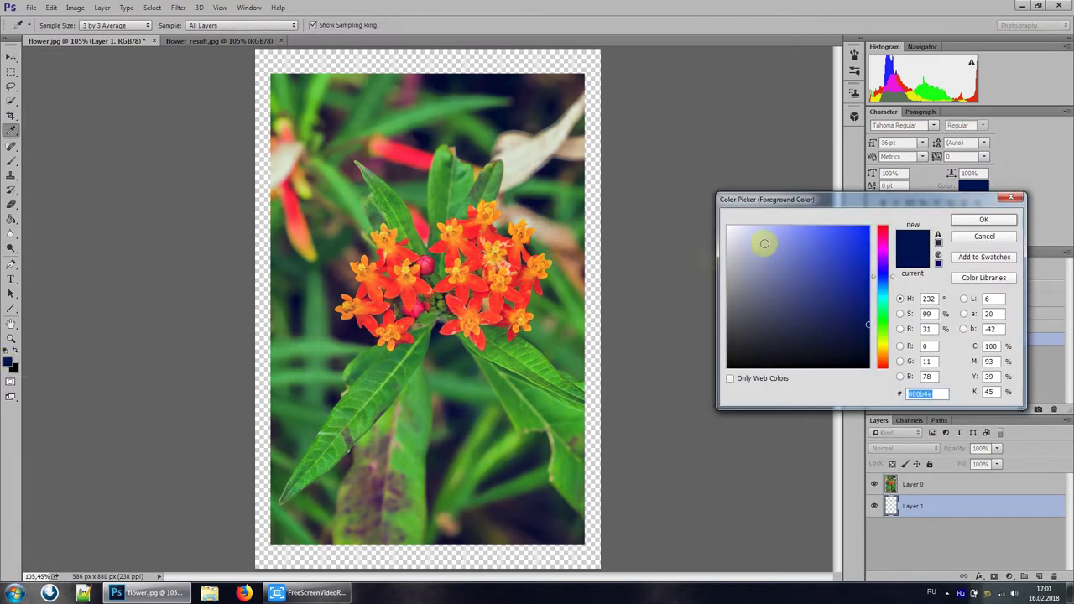
left_click_drag(763, 240, 720, 220)
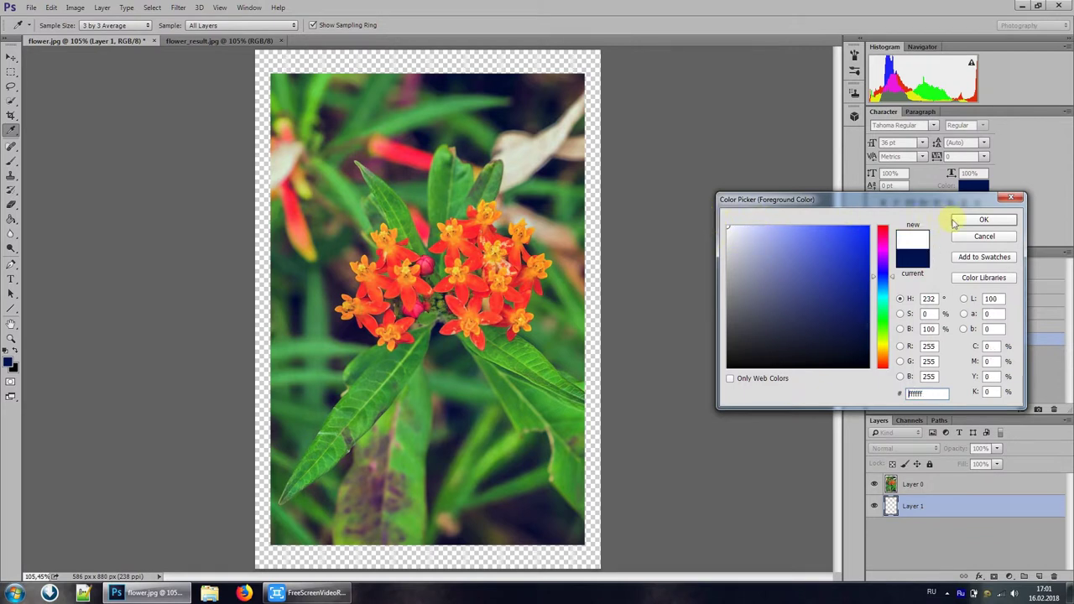
left_click(984, 220)
key("v")
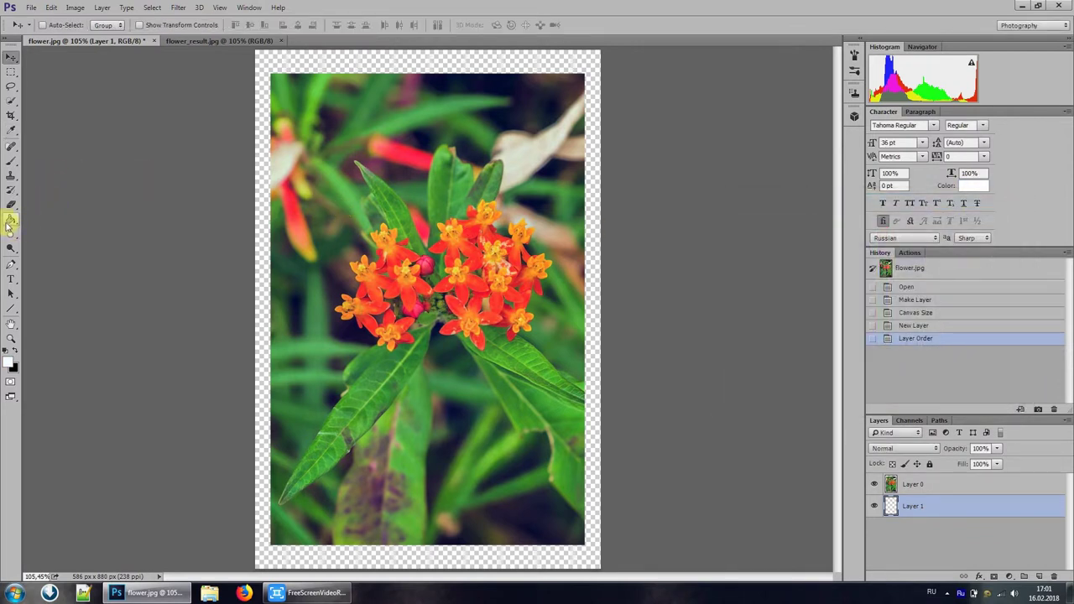
left_click(11, 219)
left_click(366, 147)
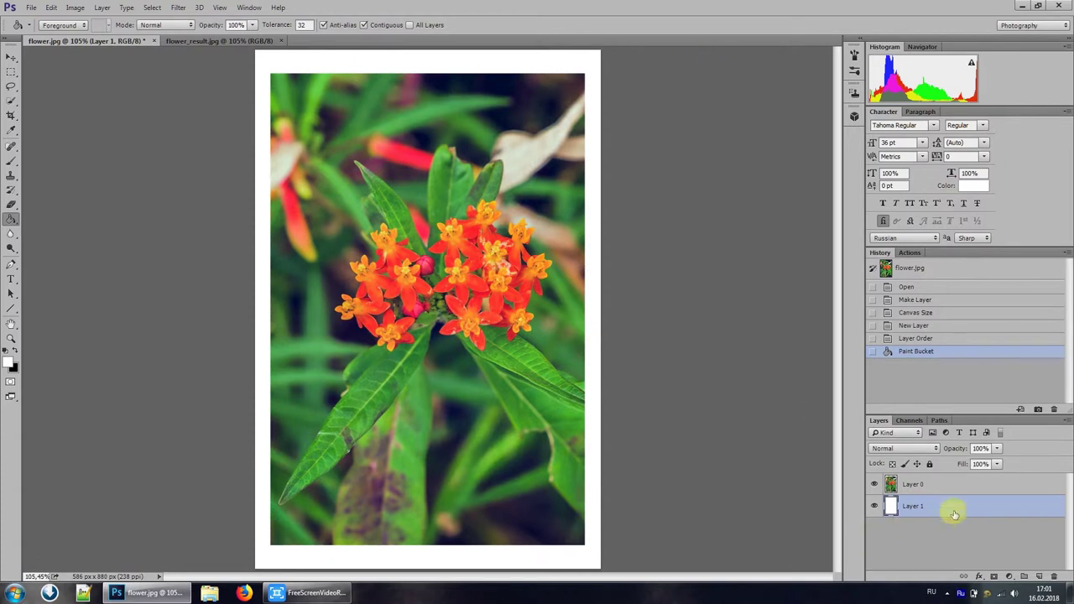
left_click(874, 507)
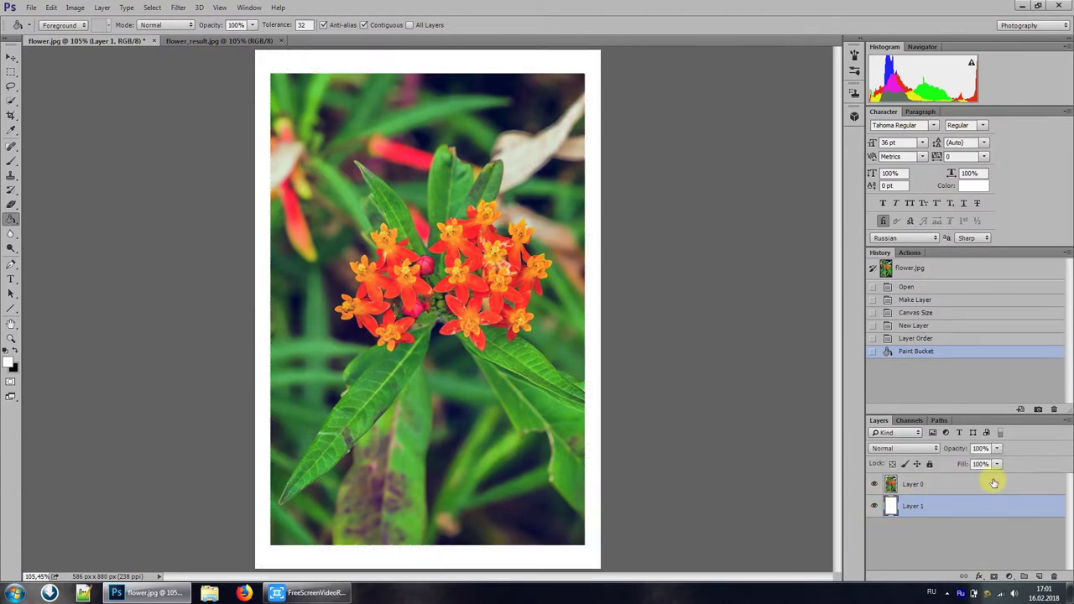
left_click(951, 490)
Give Layer 0 a default drop shadow: 3 px distance, 0% spread, 7 px size.
double_click(1012, 487)
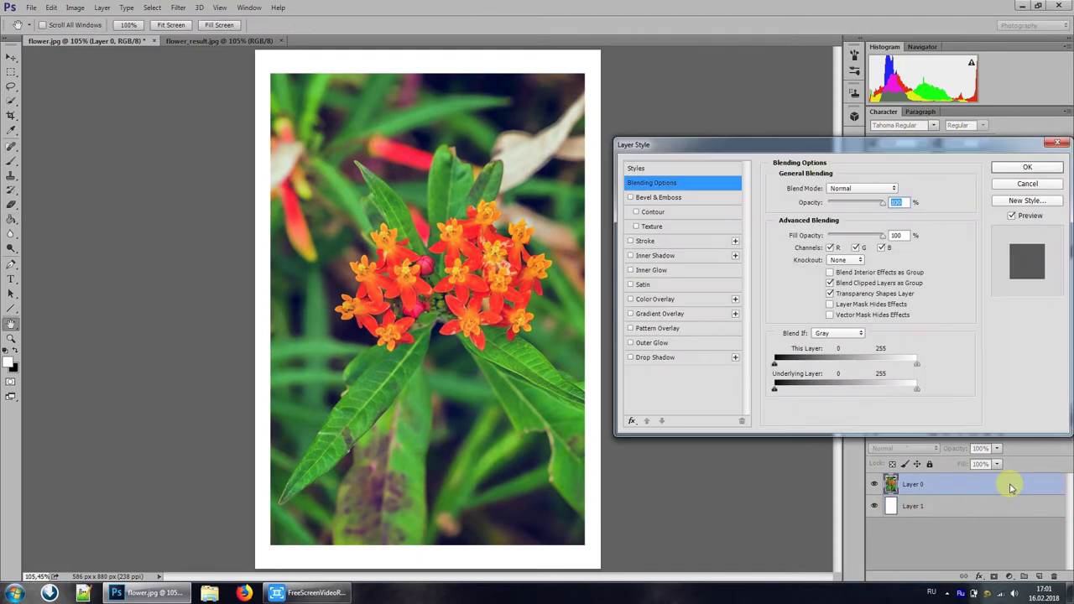
left_click(676, 358)
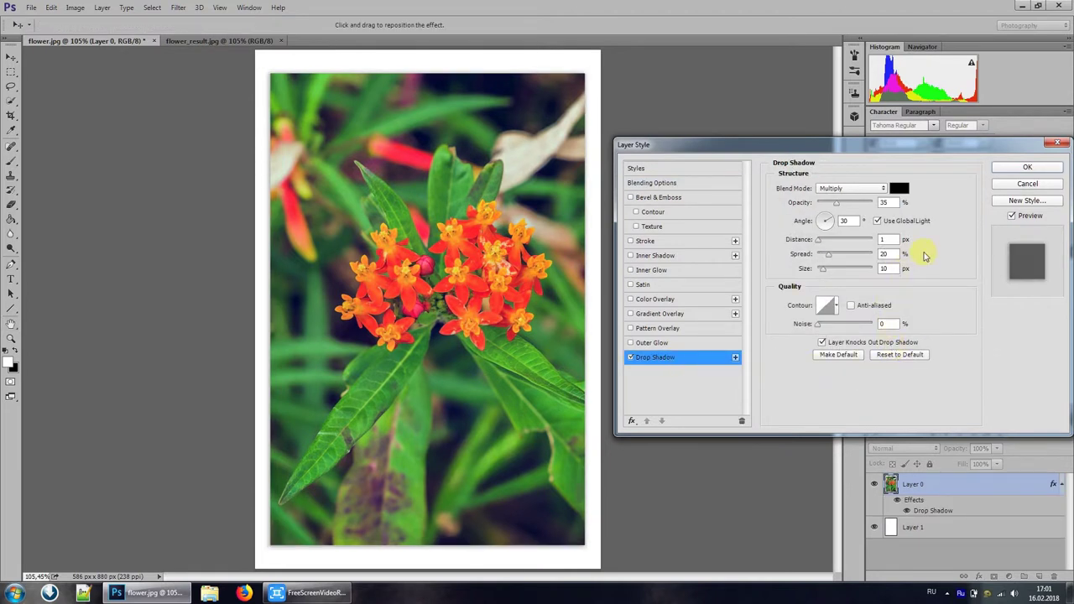
left_click(894, 354)
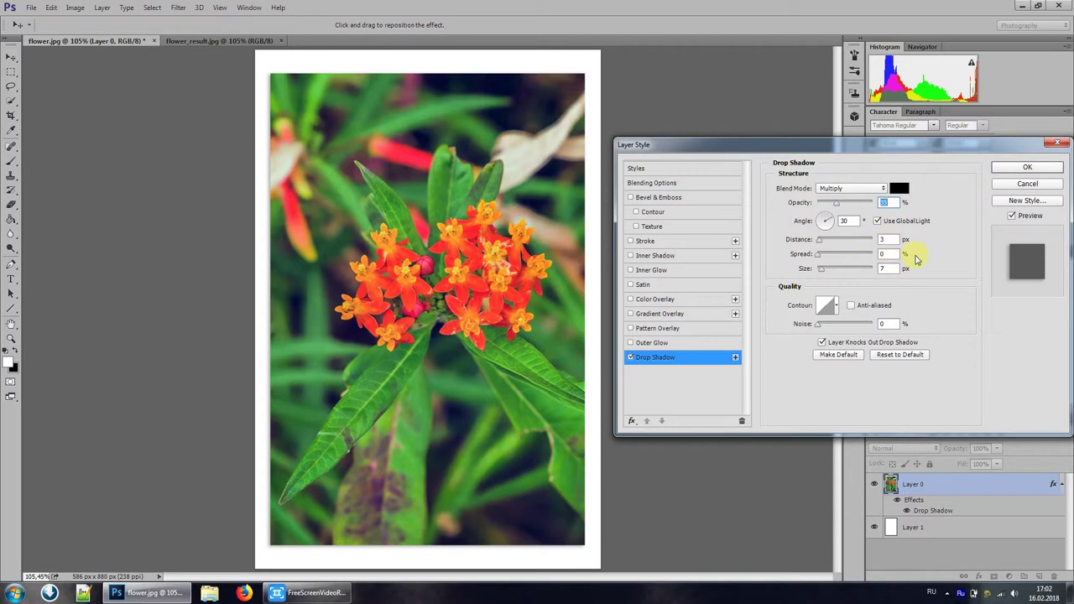
Add a white (ffffff) stroke positioned Inside to Layer 0's layer style.
left_click(707, 247)
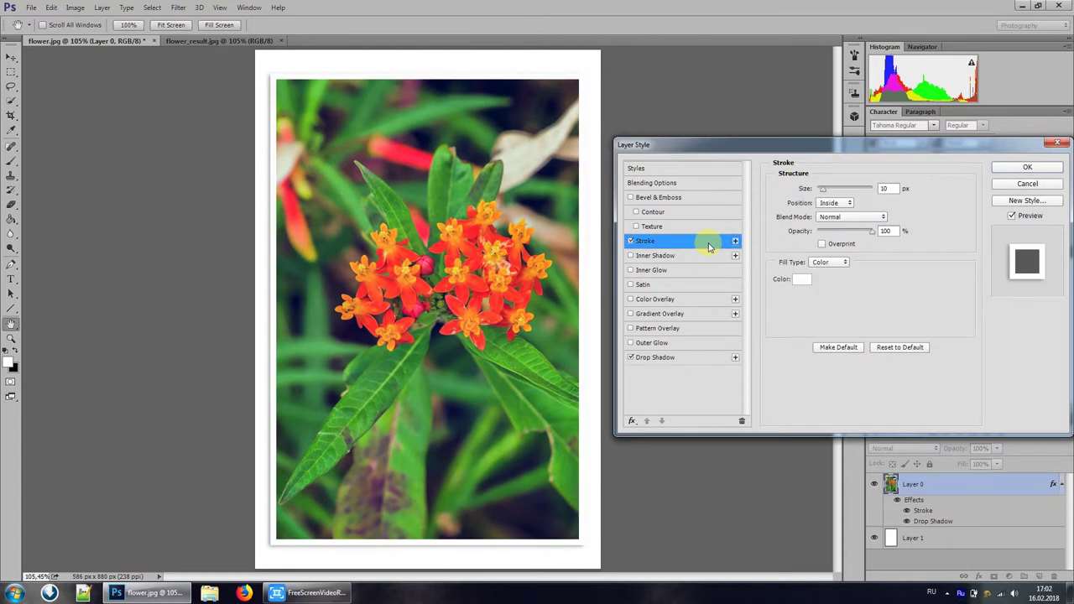
left_click(900, 348)
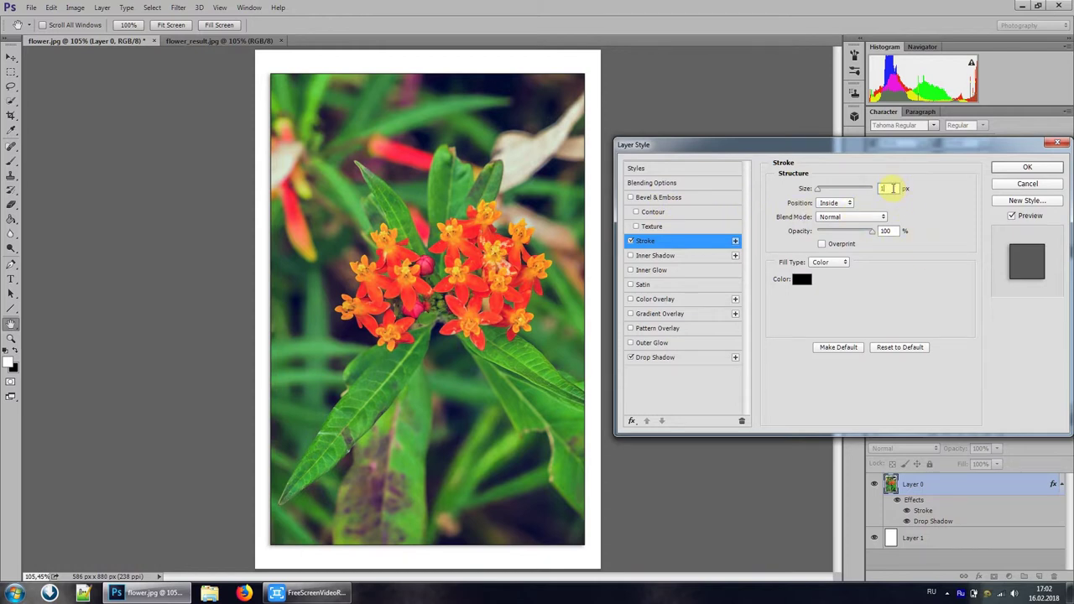
type("10")
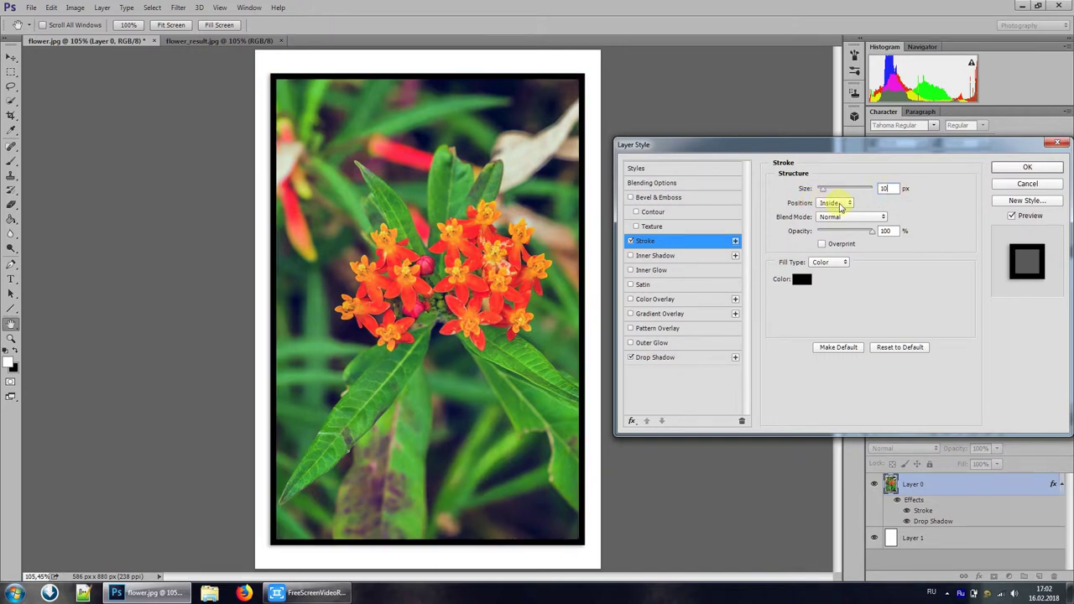
left_click(841, 207)
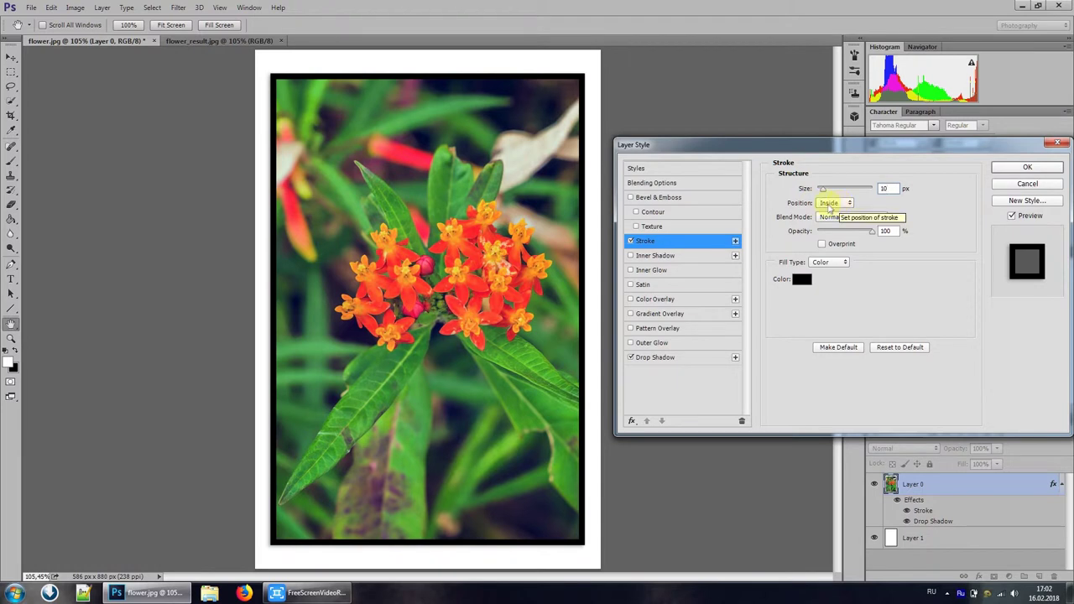
left_click(808, 212)
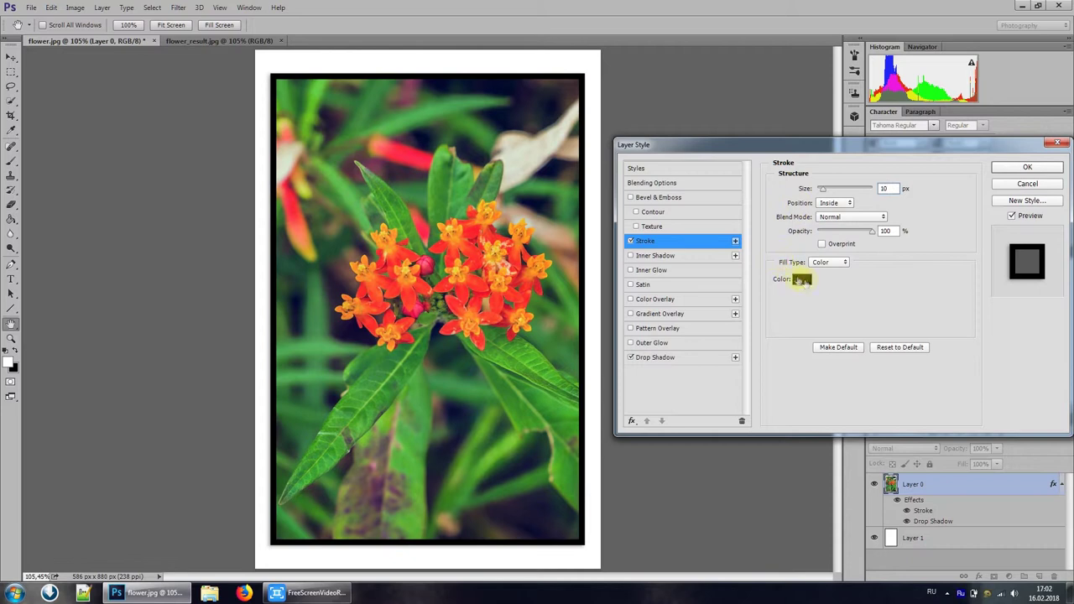
left_click(801, 279)
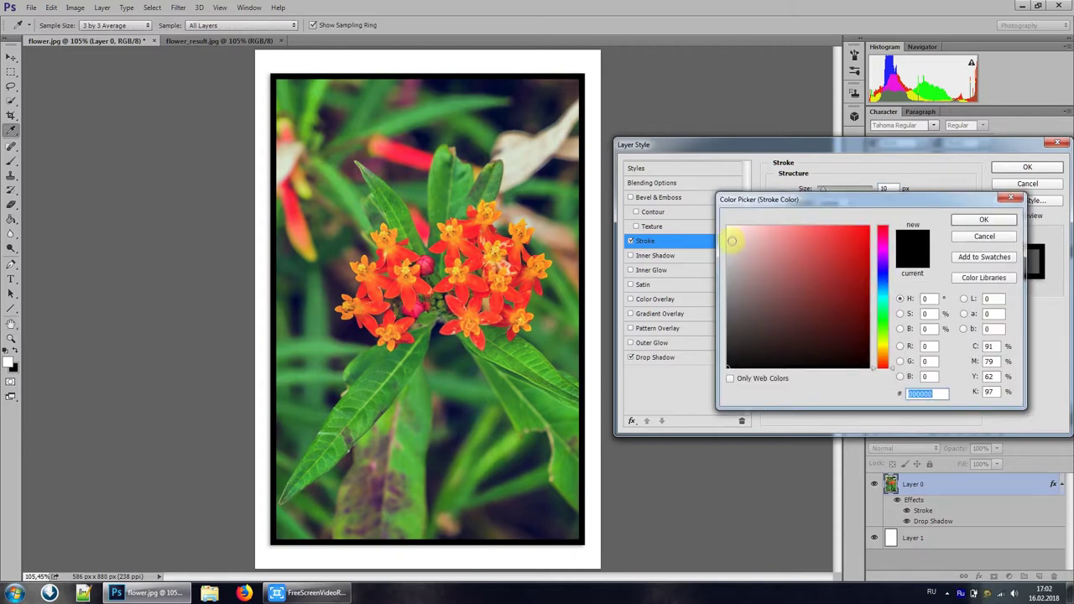
left_click_drag(733, 232, 726, 222)
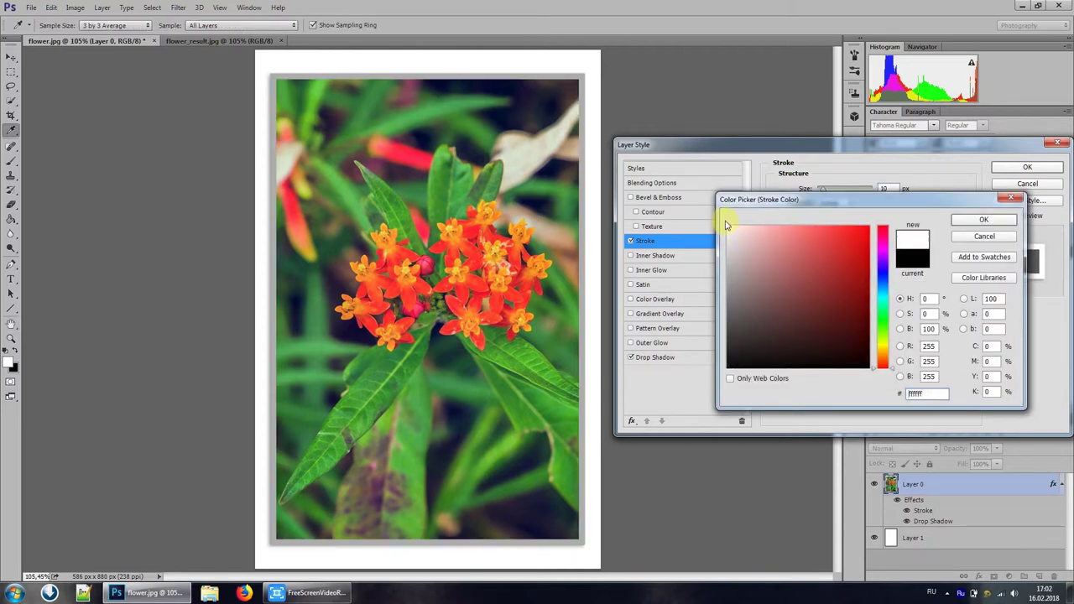
left_click(971, 222)
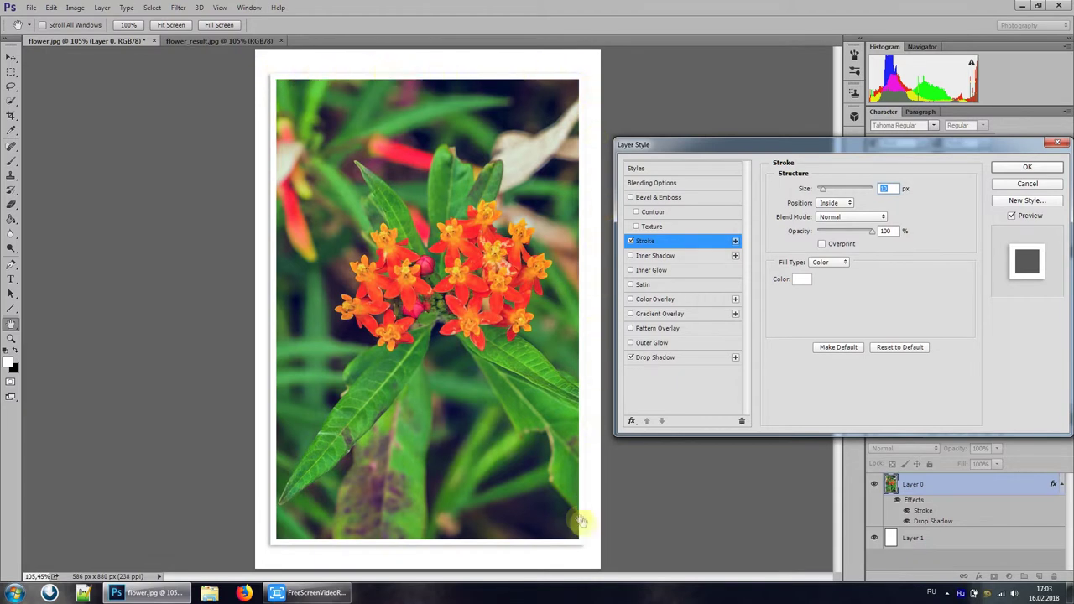
left_click(686, 356)
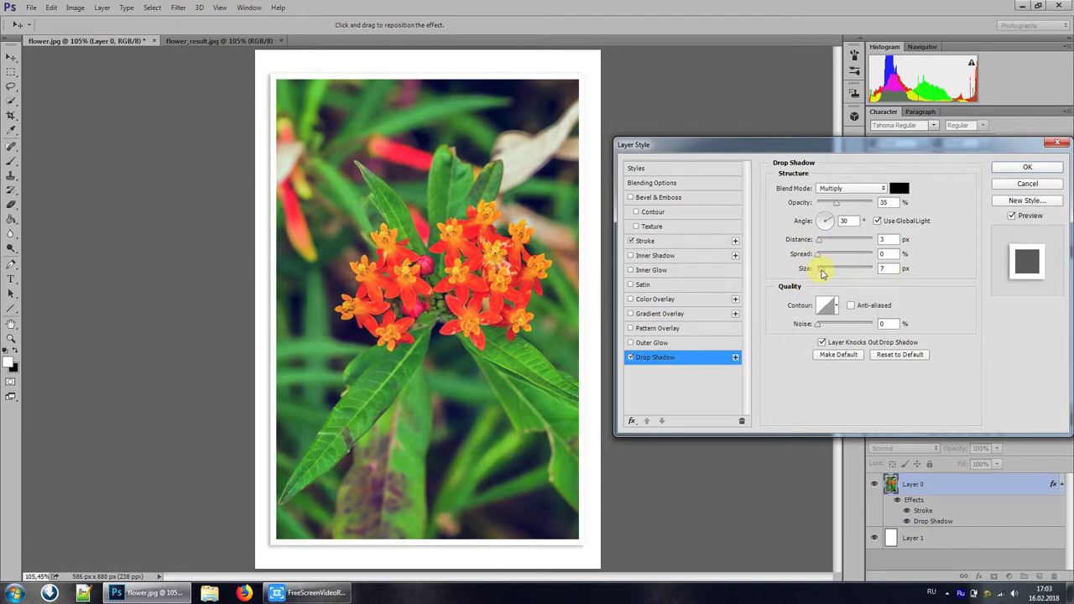
Raise the drop shadow size to 10 px and spread to 11%, and adjust its opacity.
left_click(823, 273)
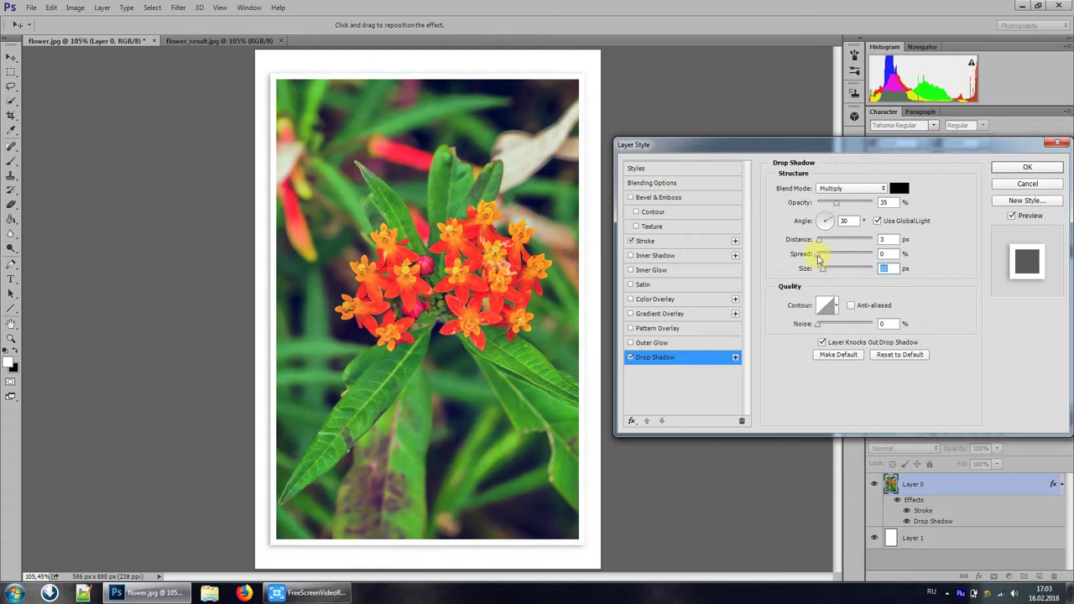
mouse_move(820, 256)
left_mouse_down()
mouse_move(850, 256)
mouse_move(824, 260)
left_mouse_up()
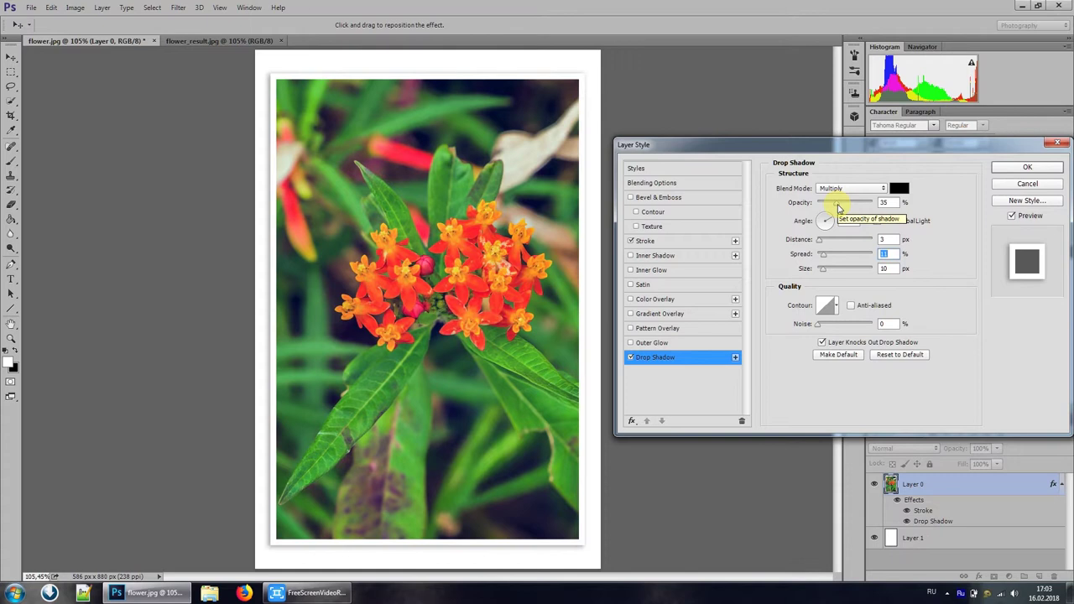
left_click(838, 207)
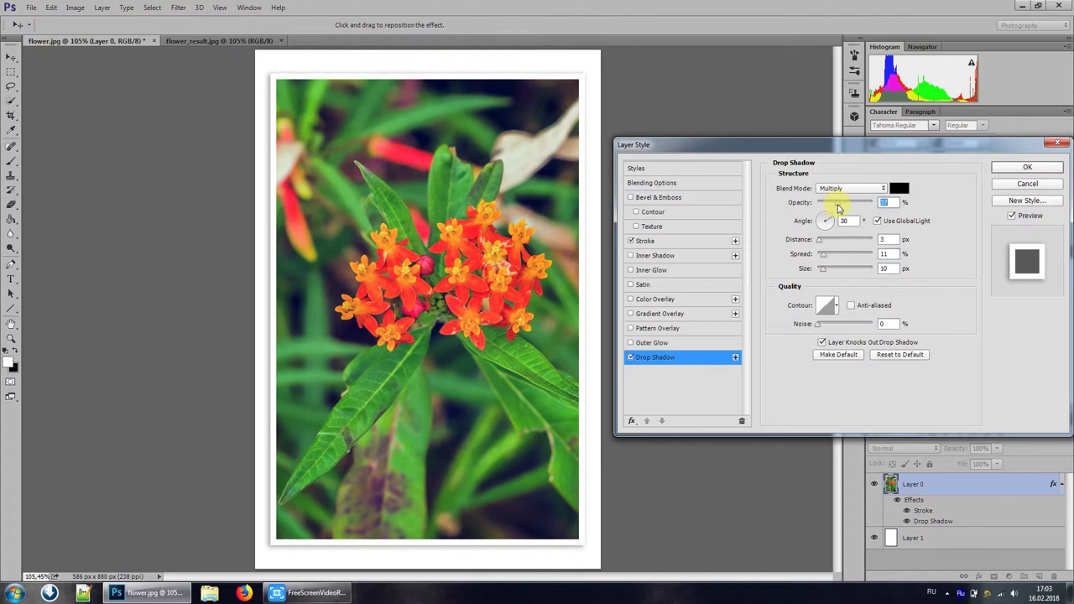
mouse_move(839, 207)
left_mouse_down()
mouse_move(853, 214)
mouse_move(836, 210)
left_mouse_up()
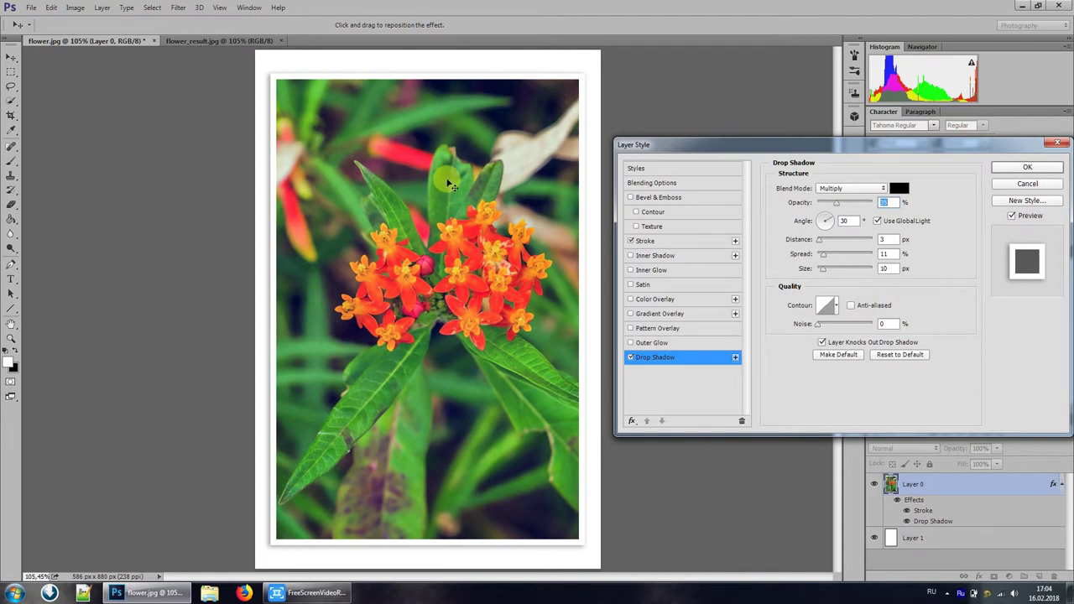
Tune the drop shadow to 23% opacity, 17% spread and 5 px distance at -11°.
left_click_drag(450, 183, 451, 184)
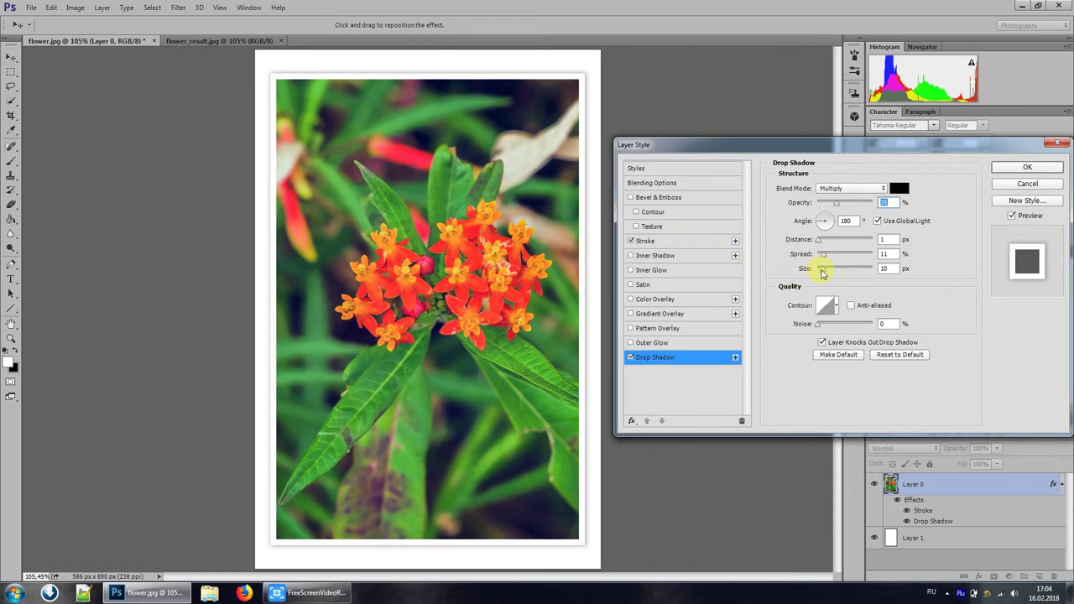
left_click_drag(823, 269, 829, 273)
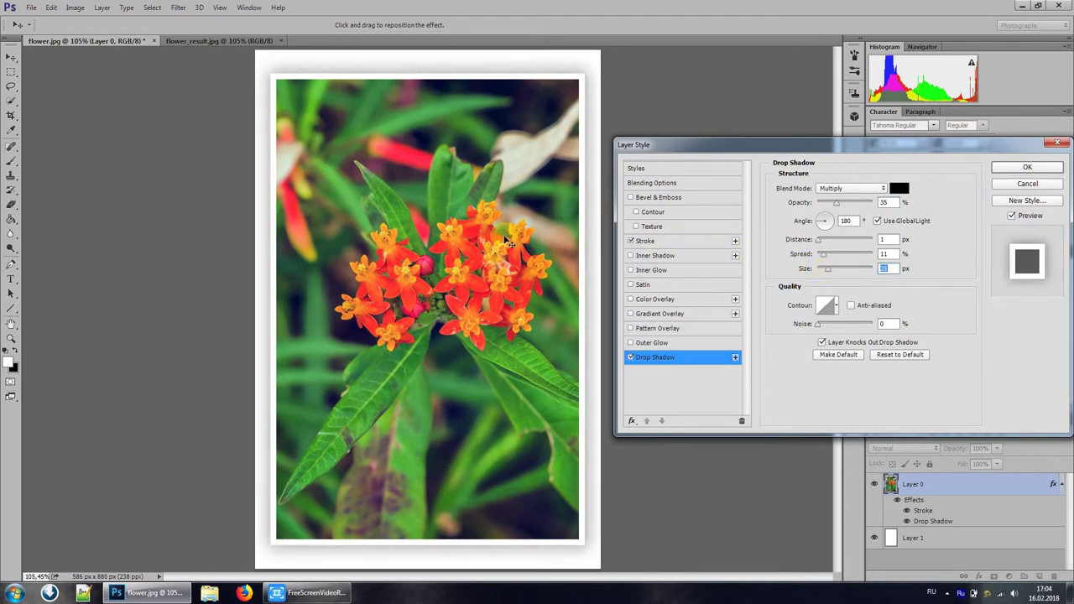
left_click_drag(508, 244, 508, 227)
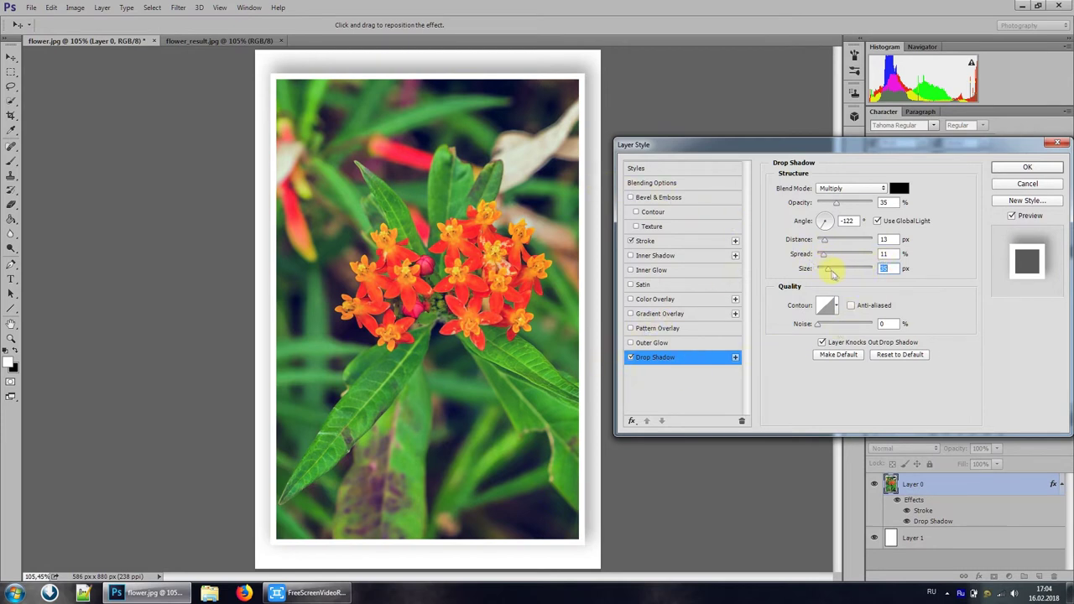
left_click_drag(833, 270, 822, 273)
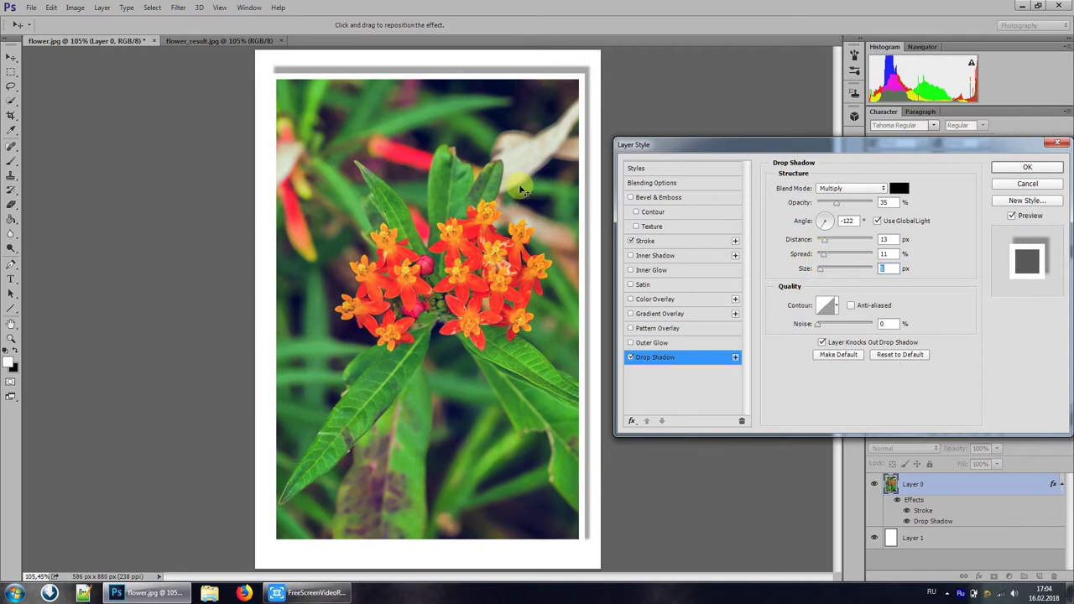
mouse_move(537, 186)
left_mouse_down()
mouse_move(514, 188)
mouse_move(533, 201)
left_mouse_up()
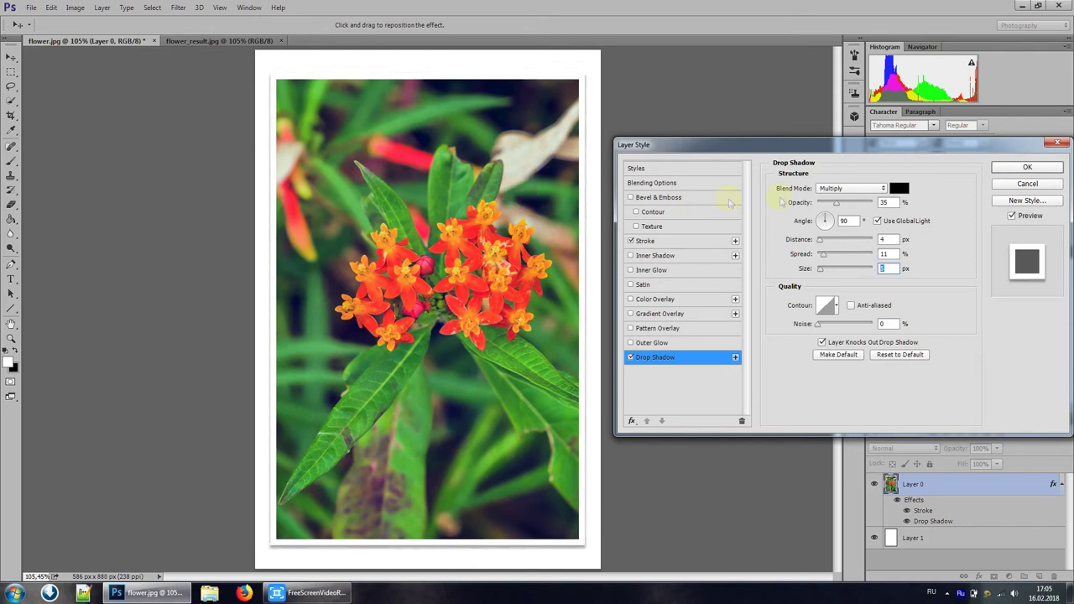
left_click_drag(825, 258, 833, 263)
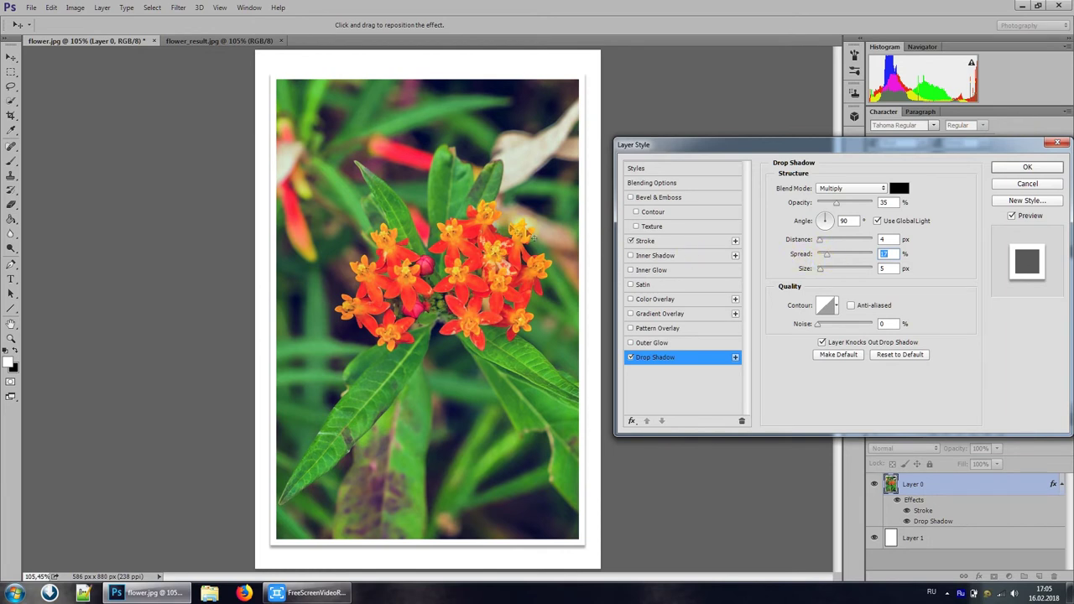
left_click_drag(476, 224, 480, 220)
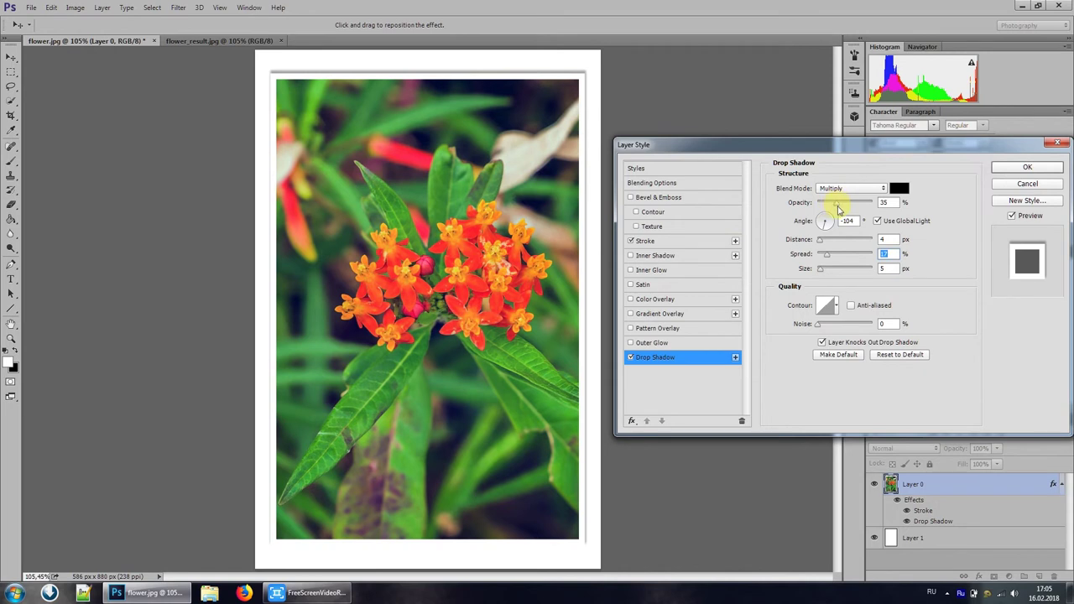
left_click_drag(838, 209, 831, 208)
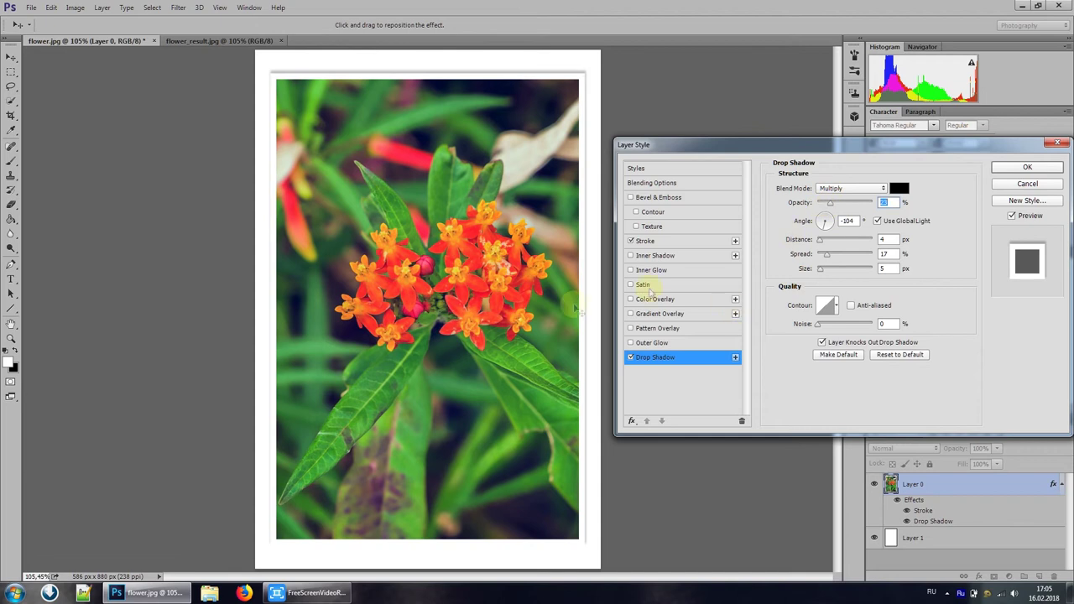
left_click_drag(468, 329, 463, 316)
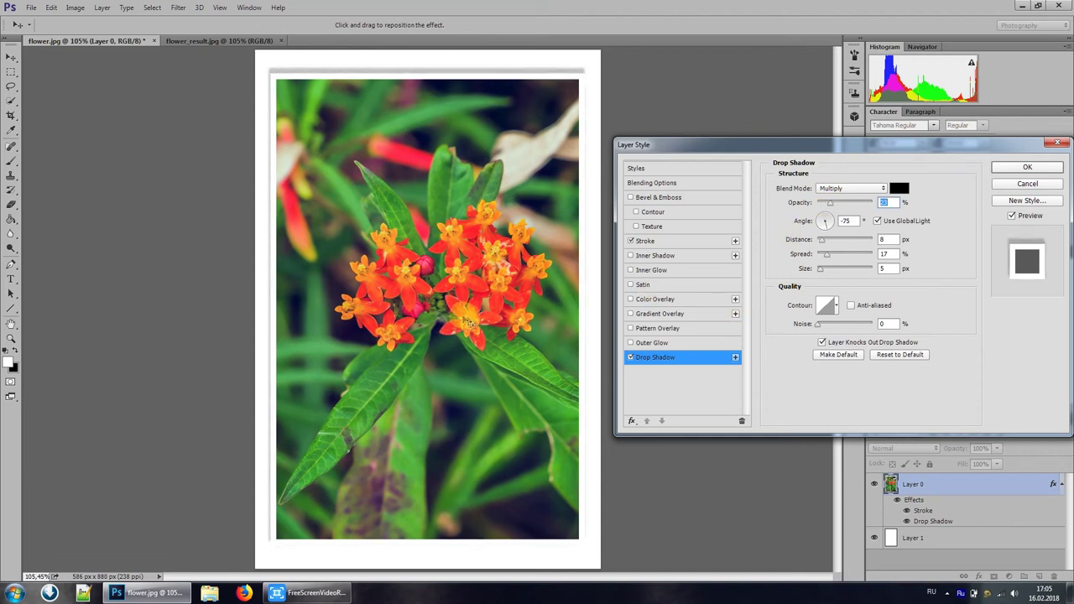
left_click_drag(820, 269, 825, 270)
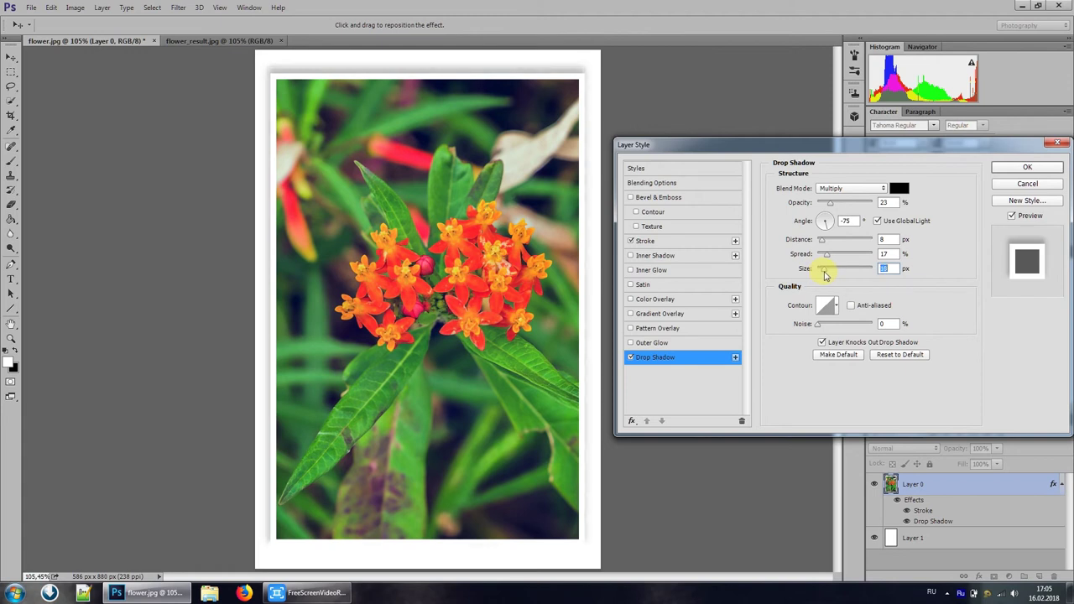
mouse_move(430, 240)
left_mouse_down()
mouse_move(431, 251)
mouse_move(473, 239)
left_mouse_up()
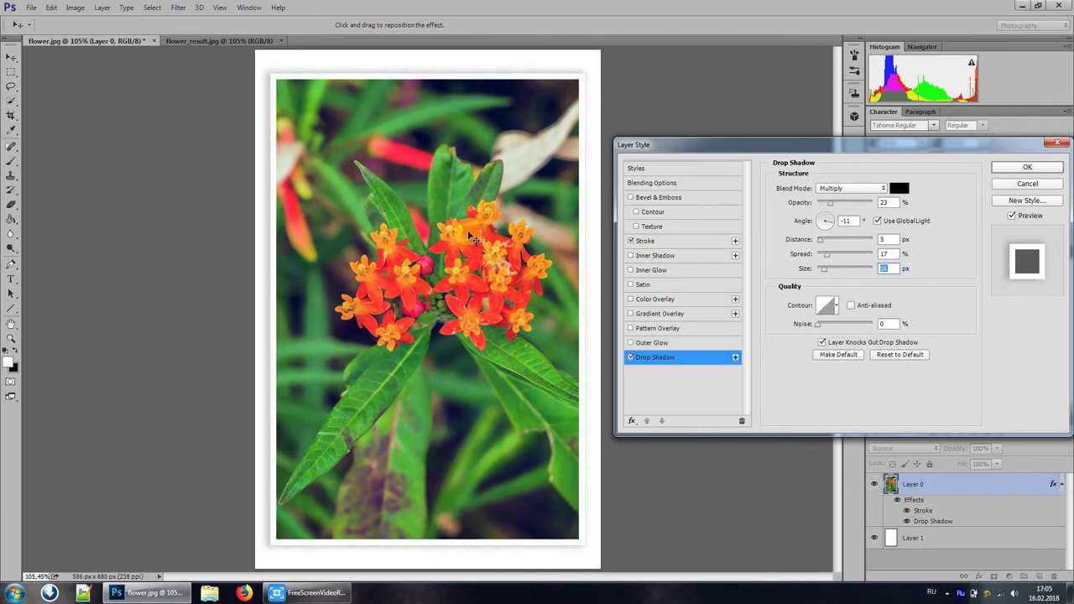
Apply the stroke and shadow styles, compare with flower_result.jpg, then return to flower.jpg.
left_click(1047, 171)
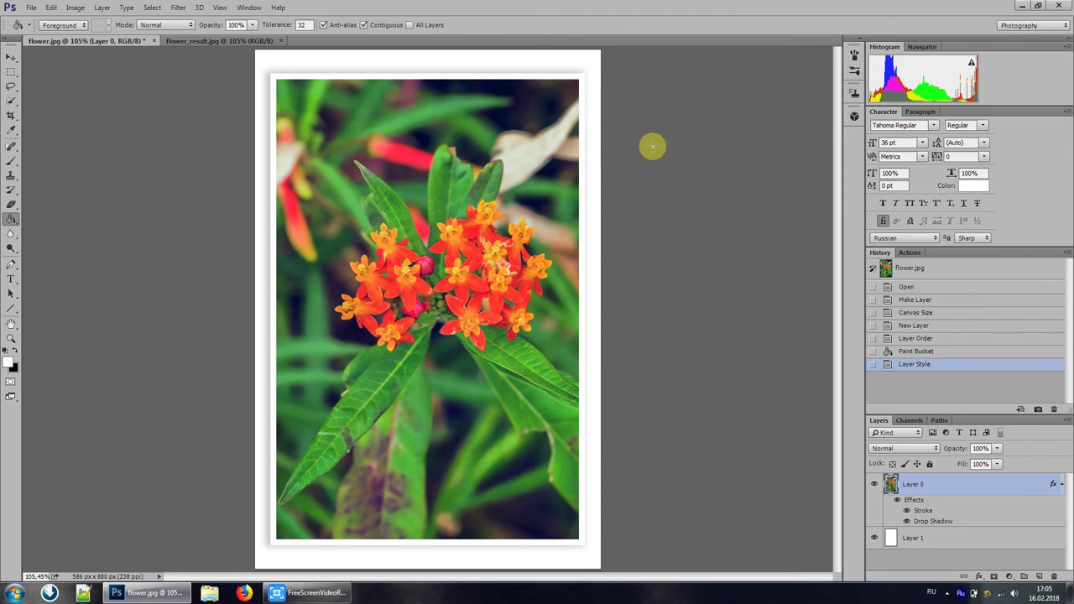
left_click(216, 40)
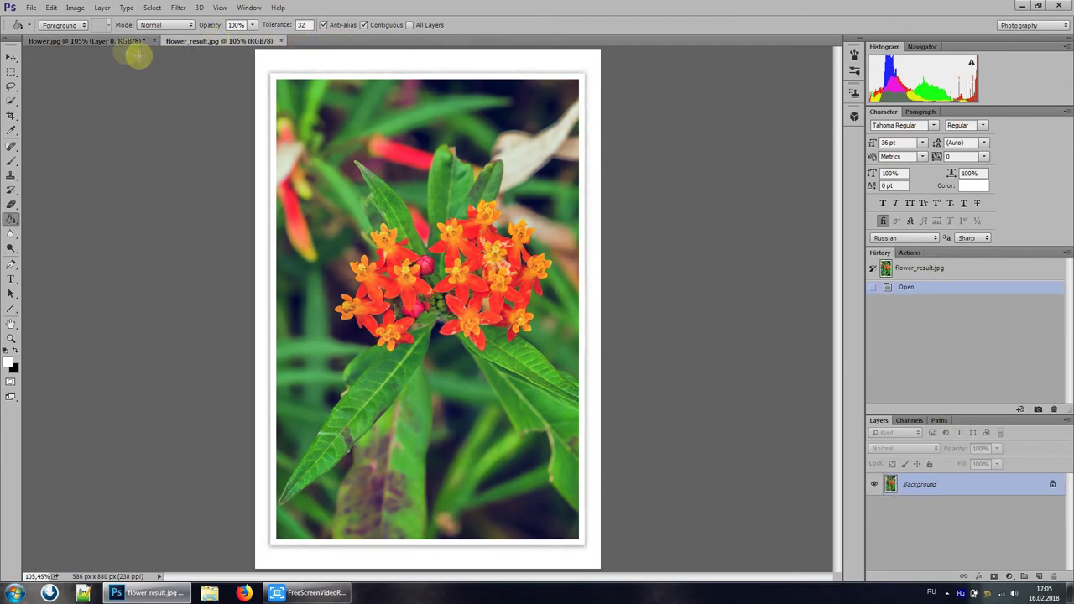
left_click(93, 41)
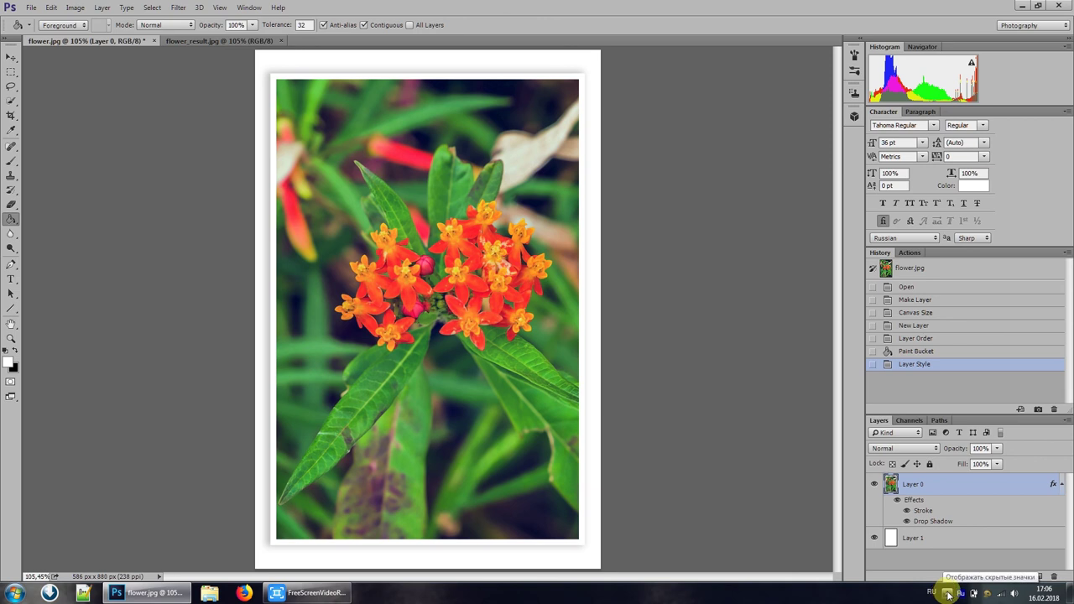
Expand the taskbar's hidden notification icons to reach the recorder's stop button.
left_click(947, 594)
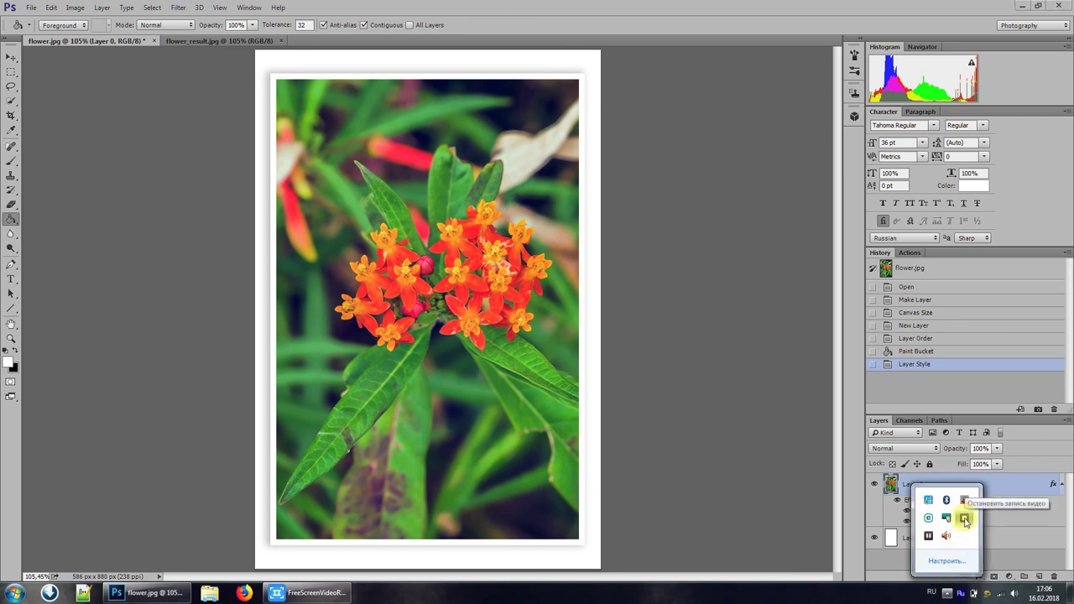